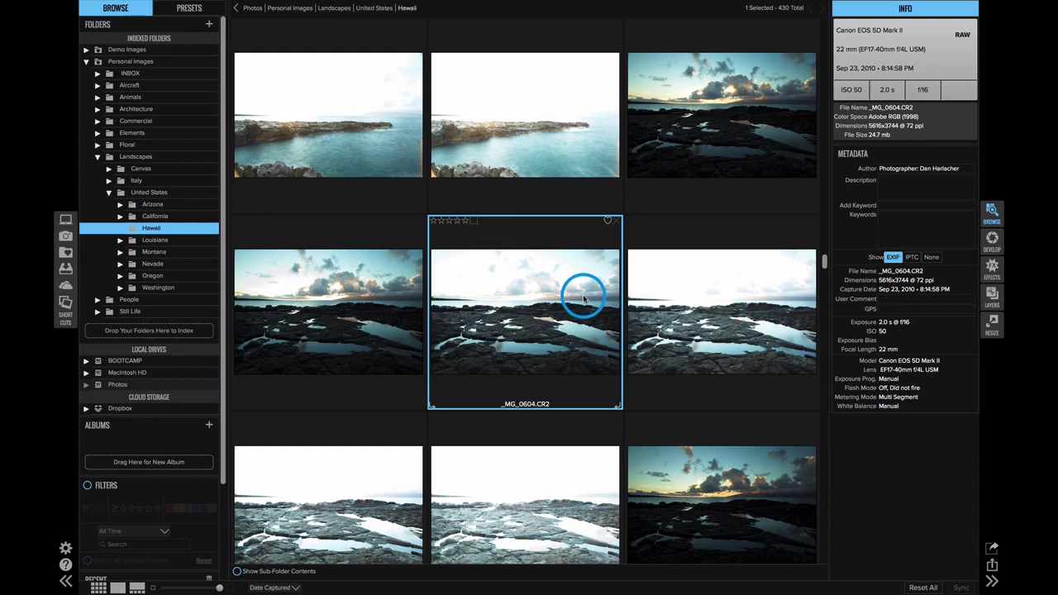
Step: Inspect the _MG_0602 and _MG_0604 exposures full size, then return to the Hawaii grid
scroll(584, 296, down, 2)
scroll(645, 248, up, 3)
click(697, 174)
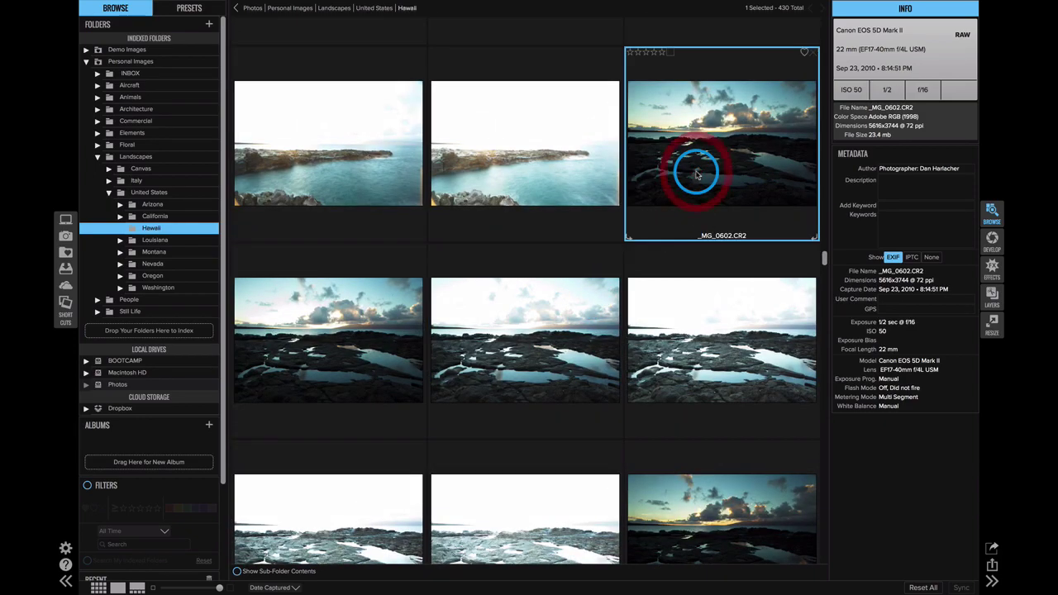
double_click(695, 173)
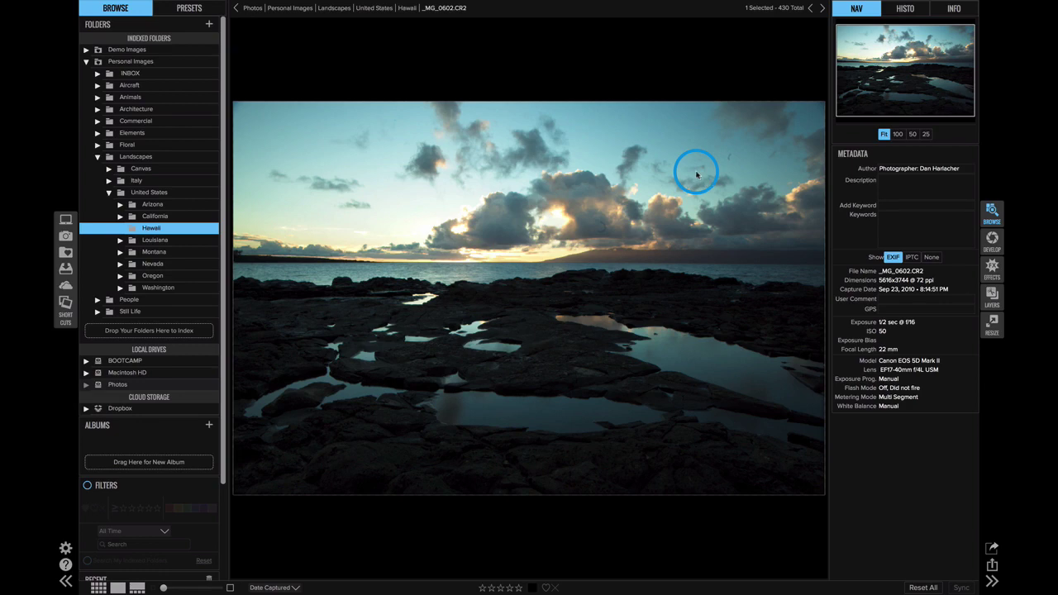
key(Right)
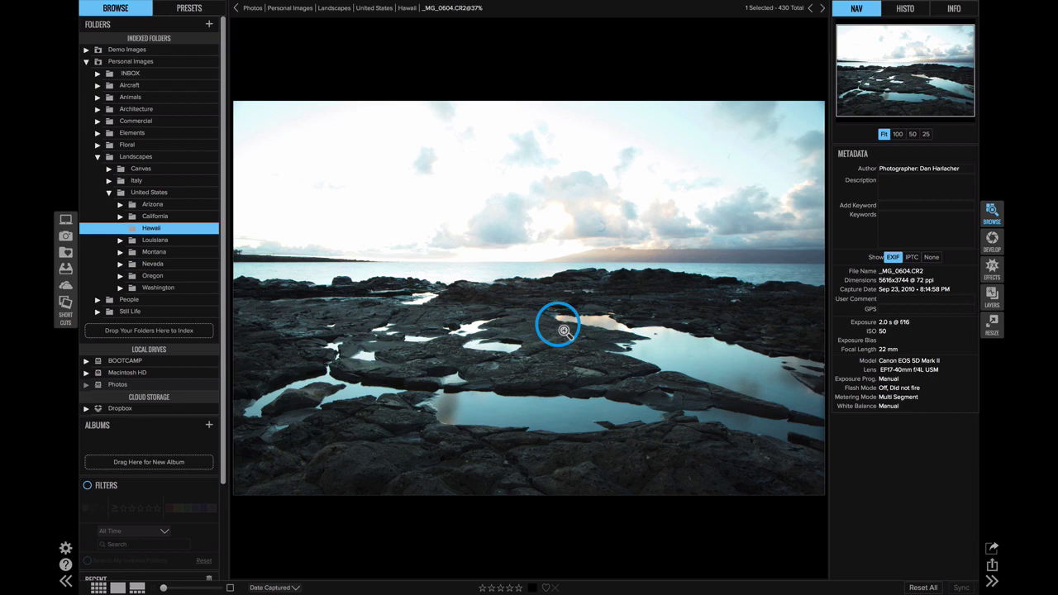
key(g)
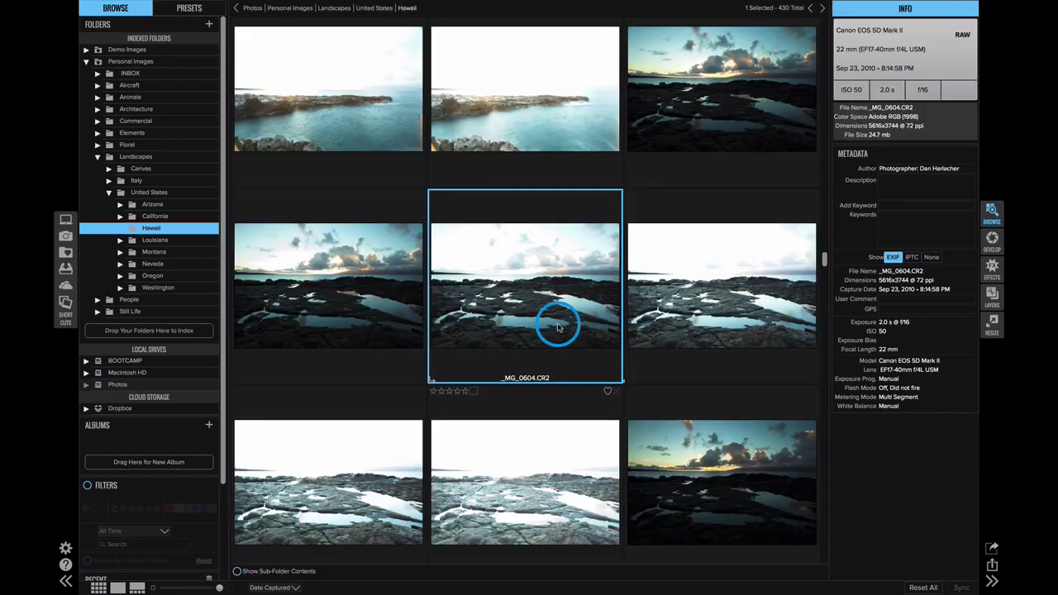
Step: Select _MG_0602 together with _MG_0604 and add them as layers in one document
super+click(670, 122)
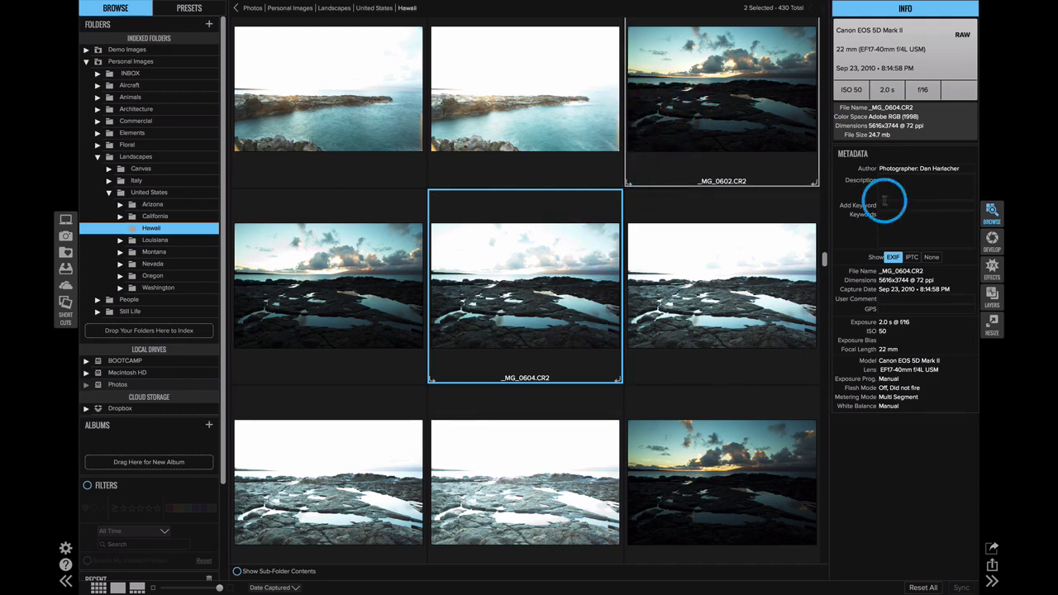
click(991, 297)
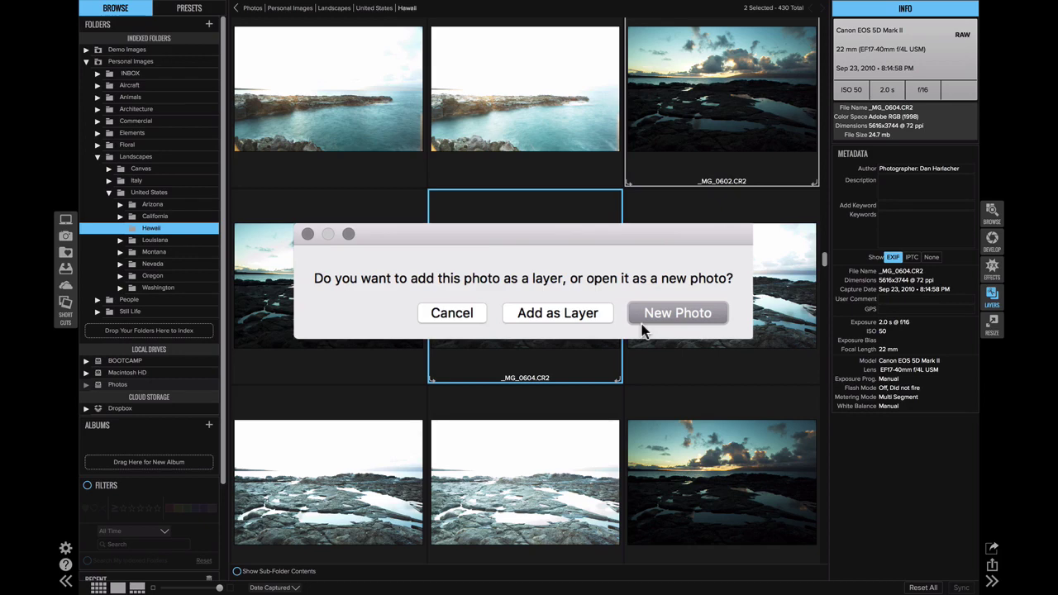
click(534, 313)
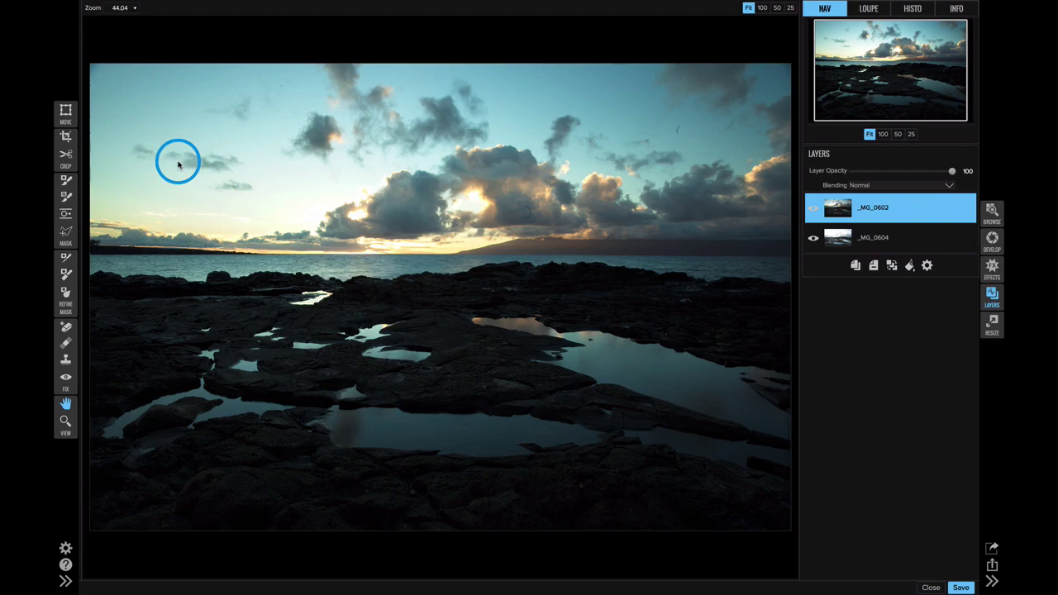
Step: Place a gradient mask at the horizon and reverse it so the cloudy sky shows
click(71, 216)
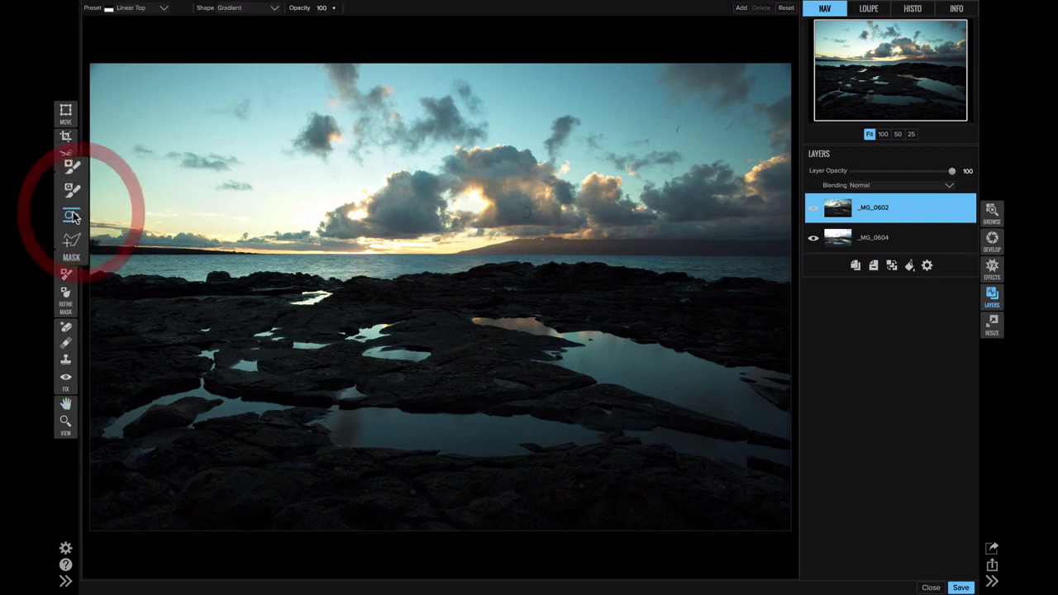
click(441, 251)
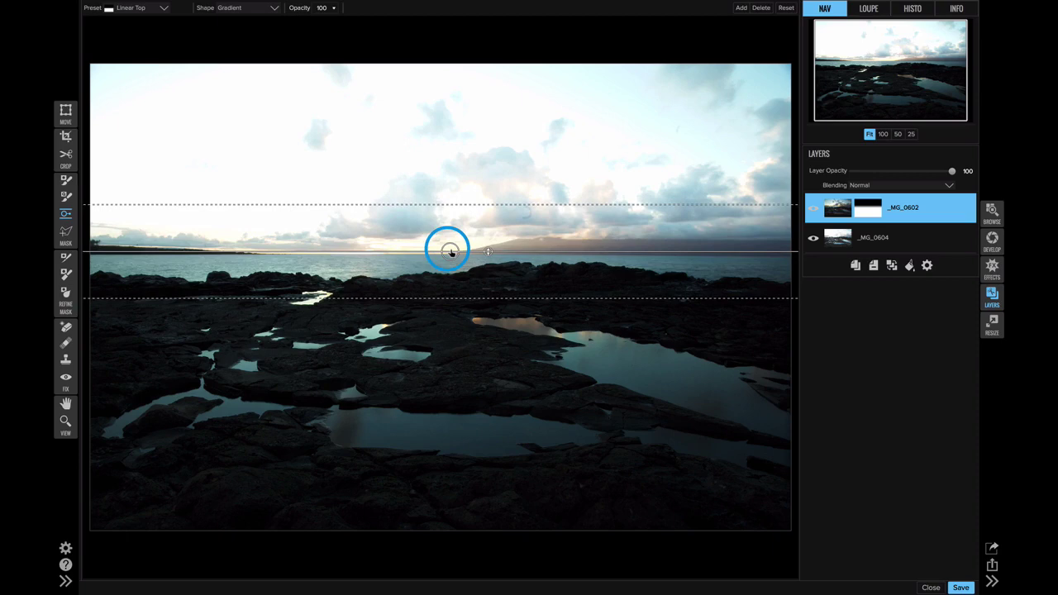
click(488, 252)
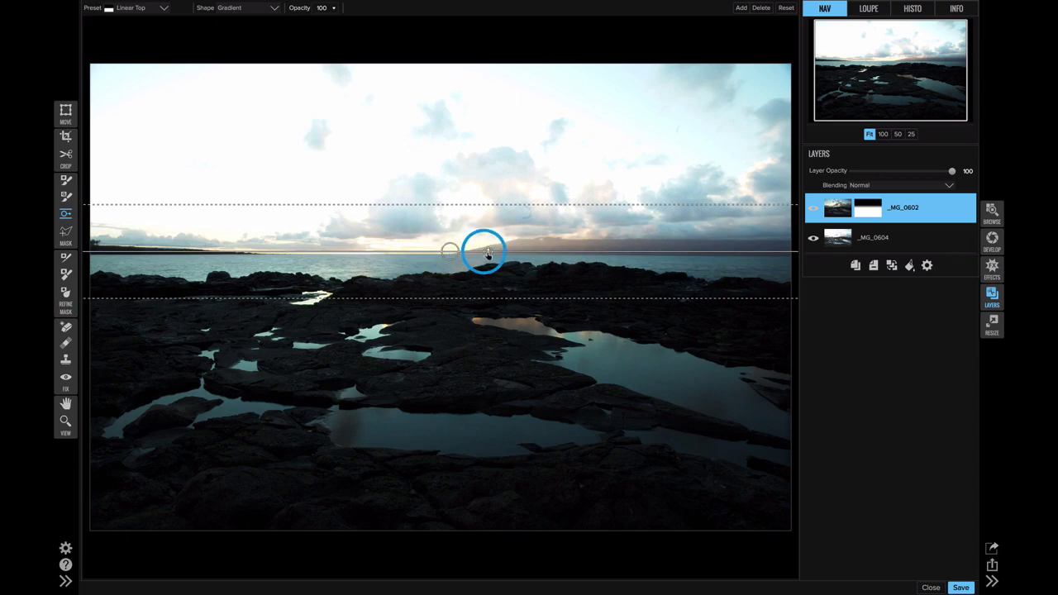
drag(488, 251, 262, 255)
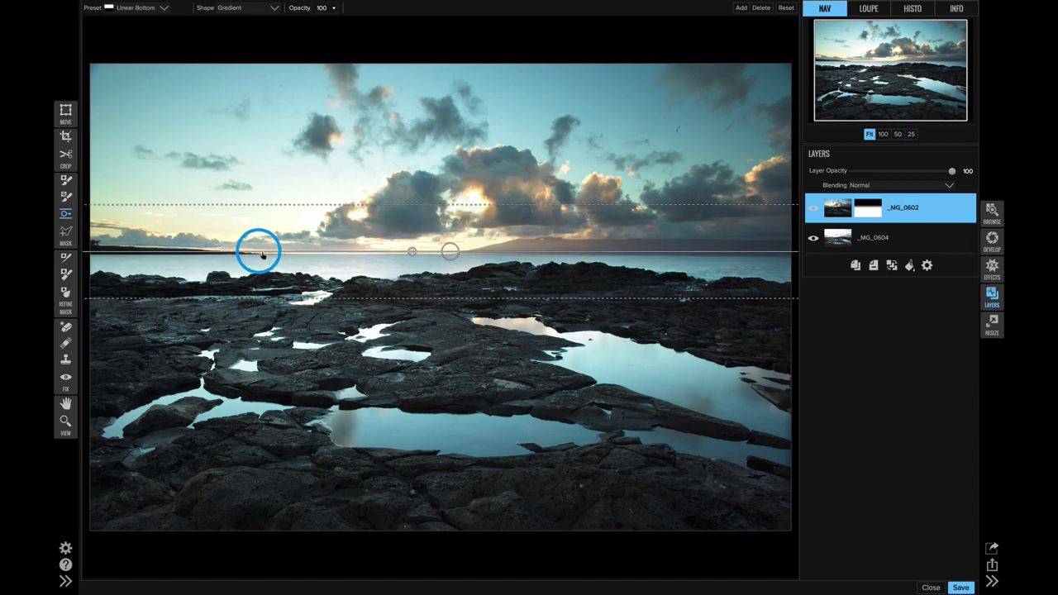
Step: Move the gradient just below the horizon and narrow its feathered transition band
click(262, 255)
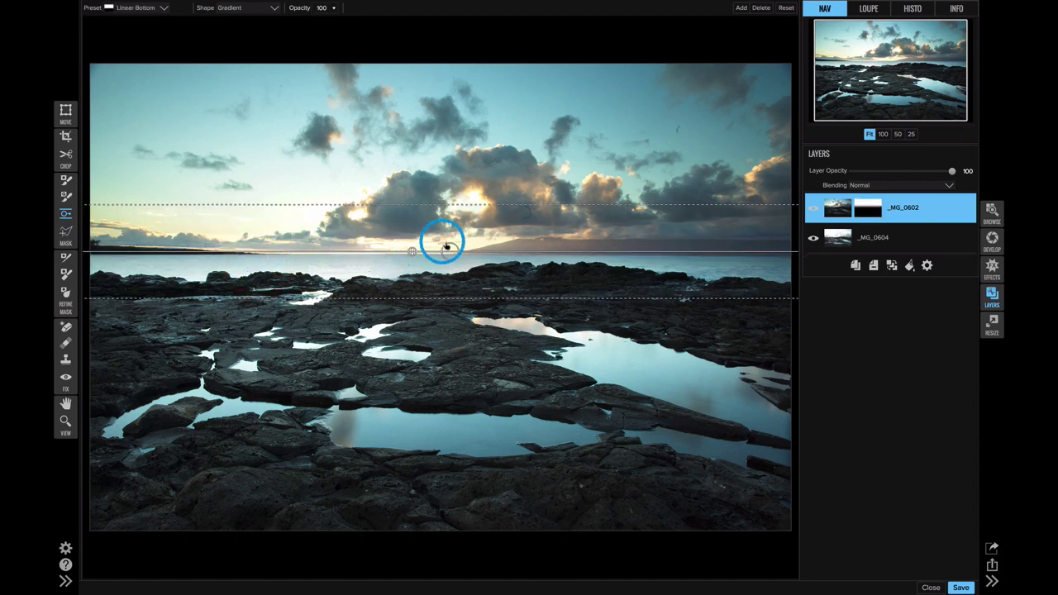
drag(445, 246, 452, 269)
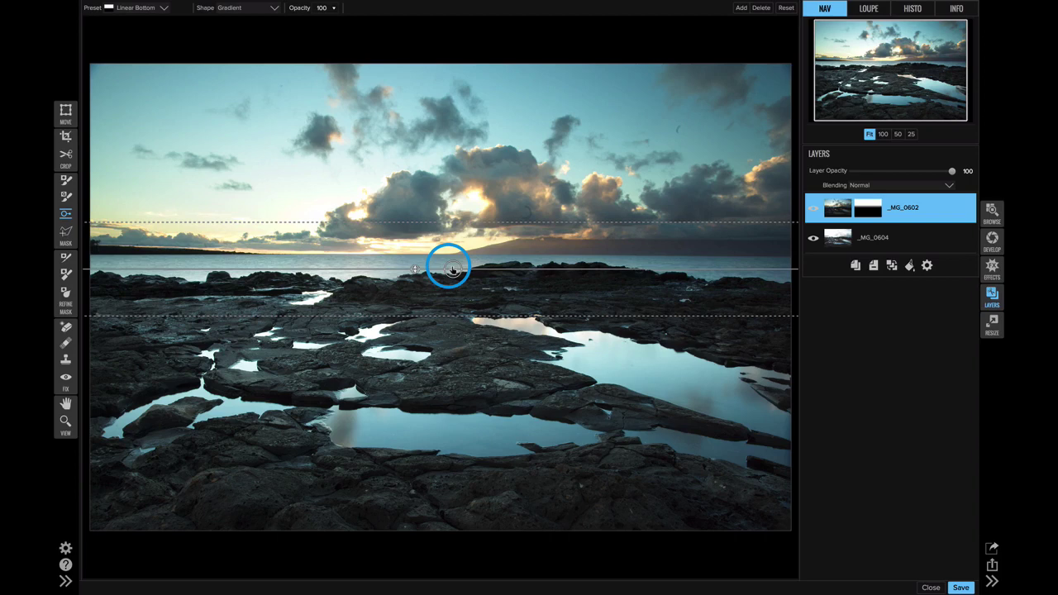
click(451, 267)
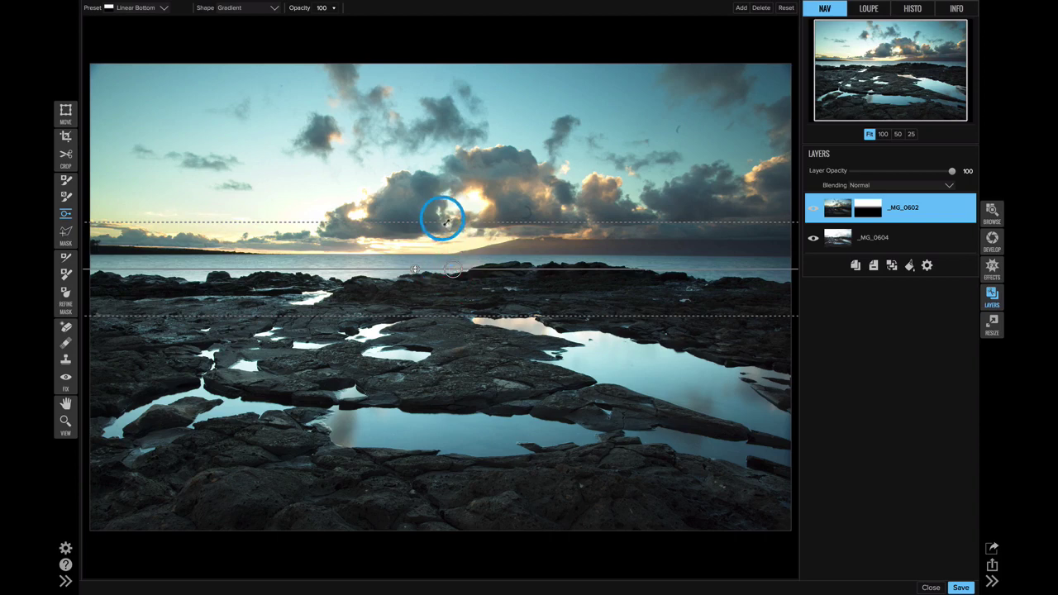
drag(446, 221, 445, 248)
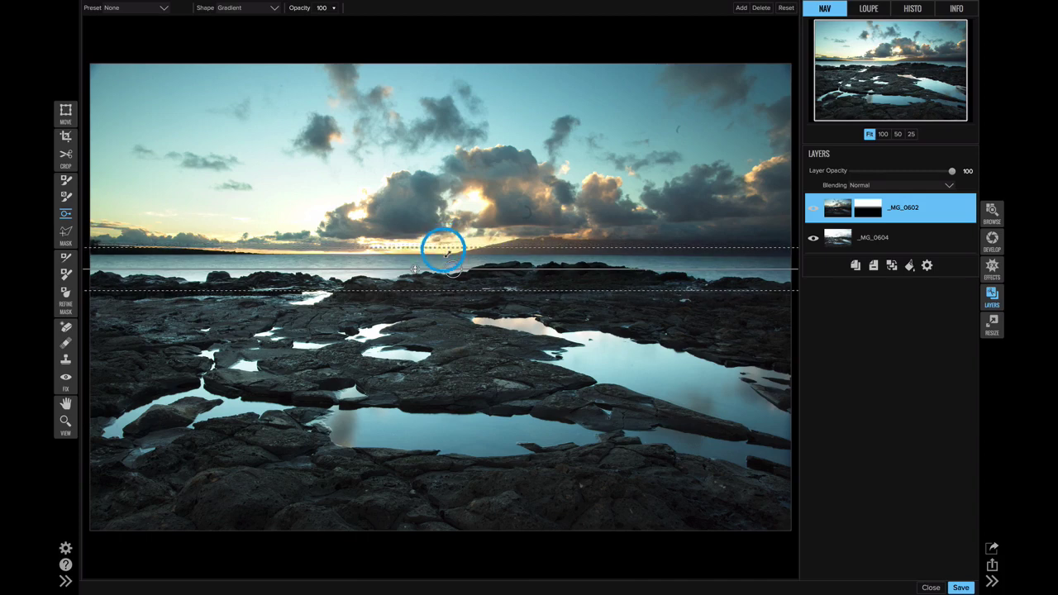
Step: Toggle the top exposure to compare, then paint its mask over the clouds with a size 60 brush
click(813, 209)
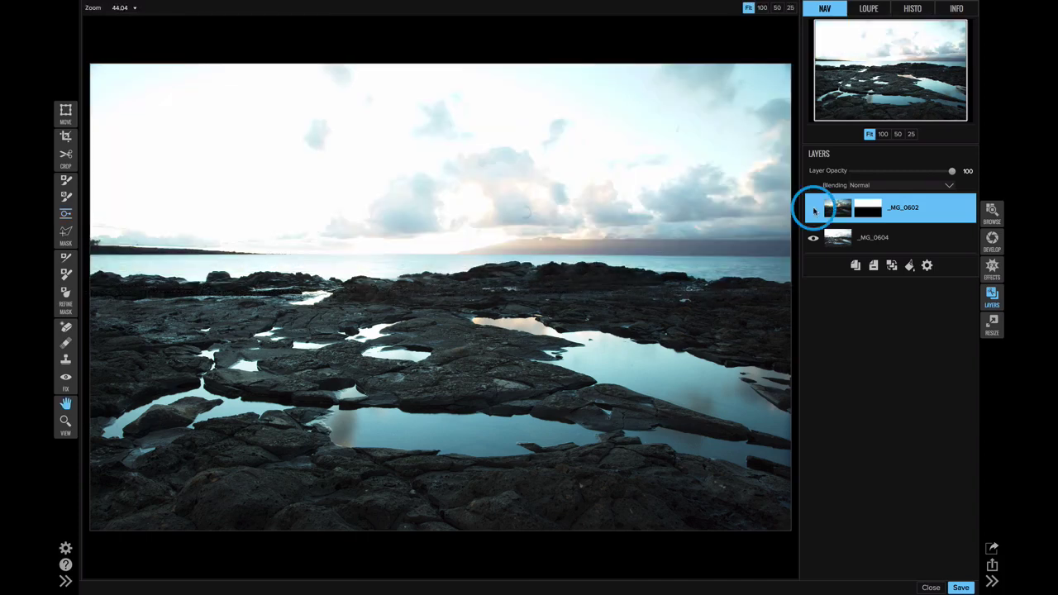
click(813, 209)
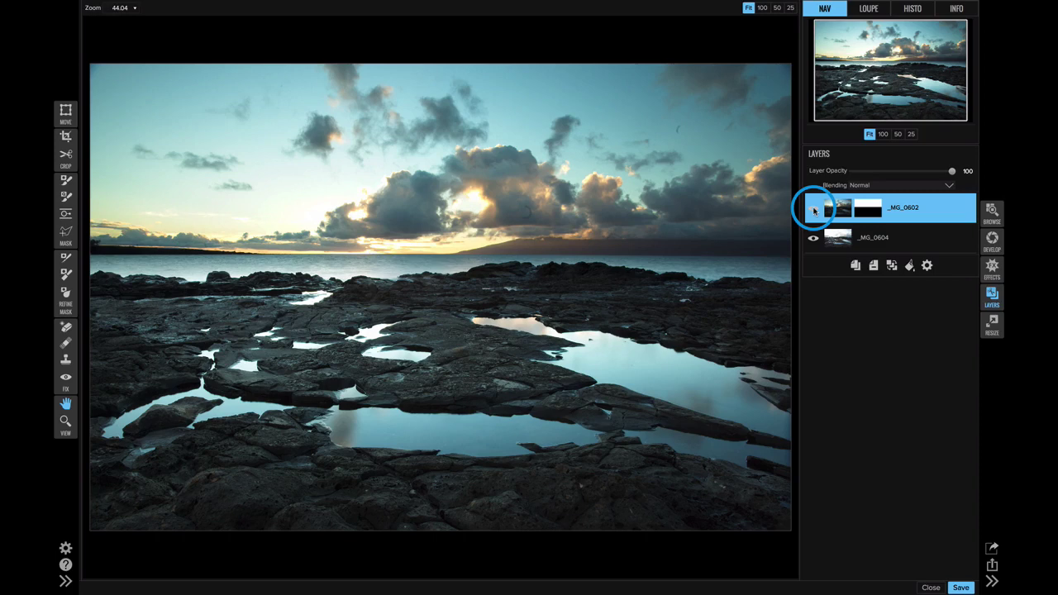
key(b)
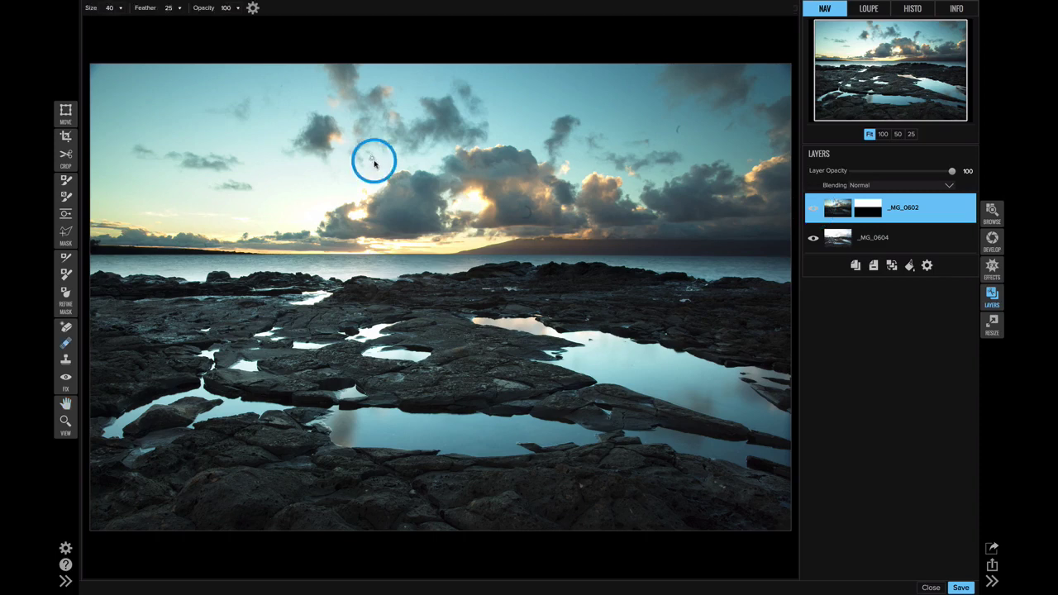
key(])
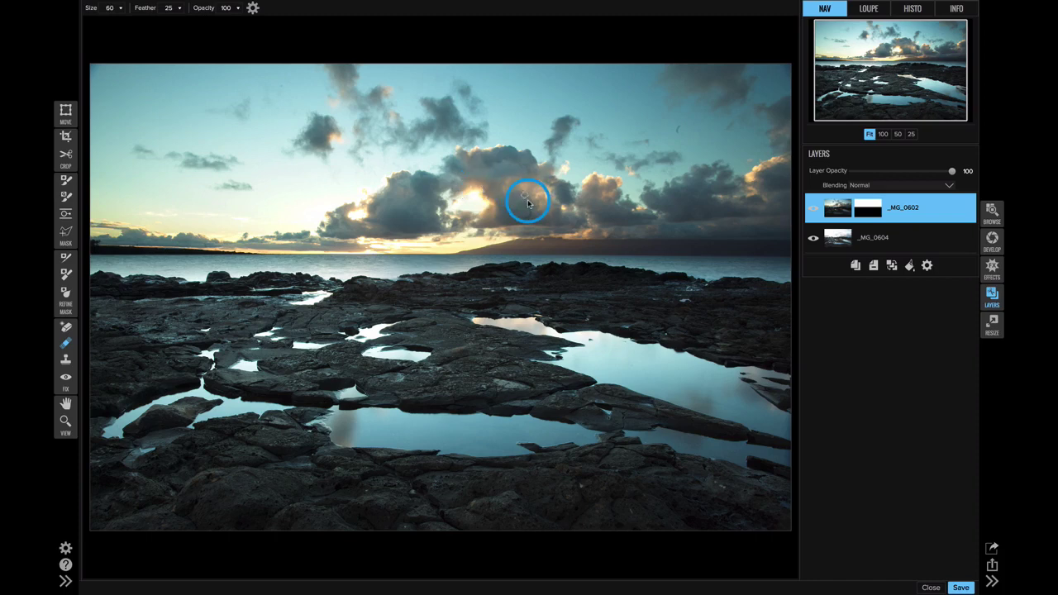
drag(526, 207, 531, 212)
drag(678, 126, 675, 132)
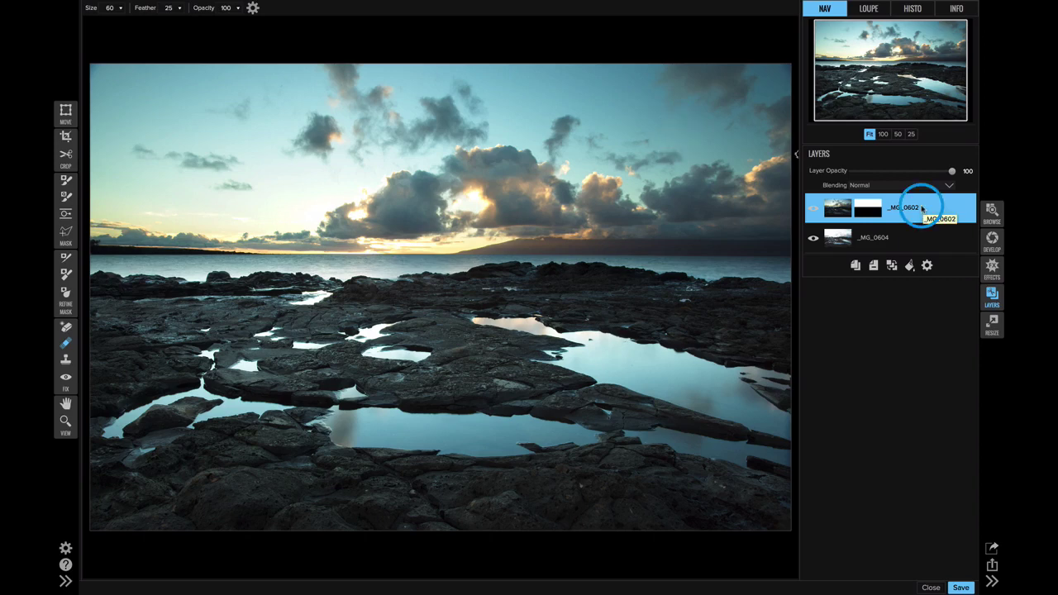
Step: Create a New Stamped Layer from the top layer's context menu
right_click(837, 212)
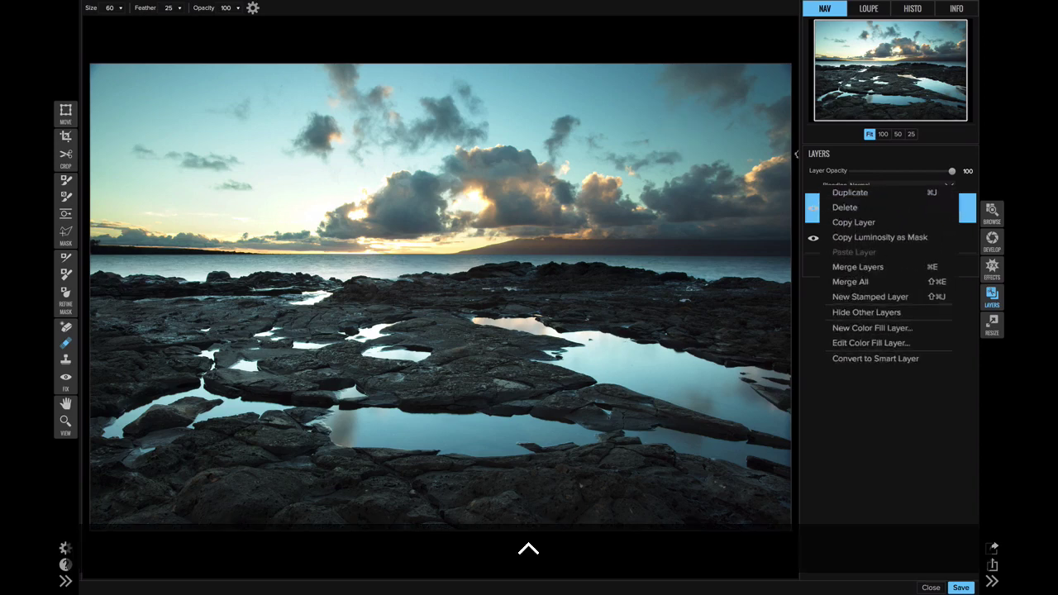
click(886, 299)
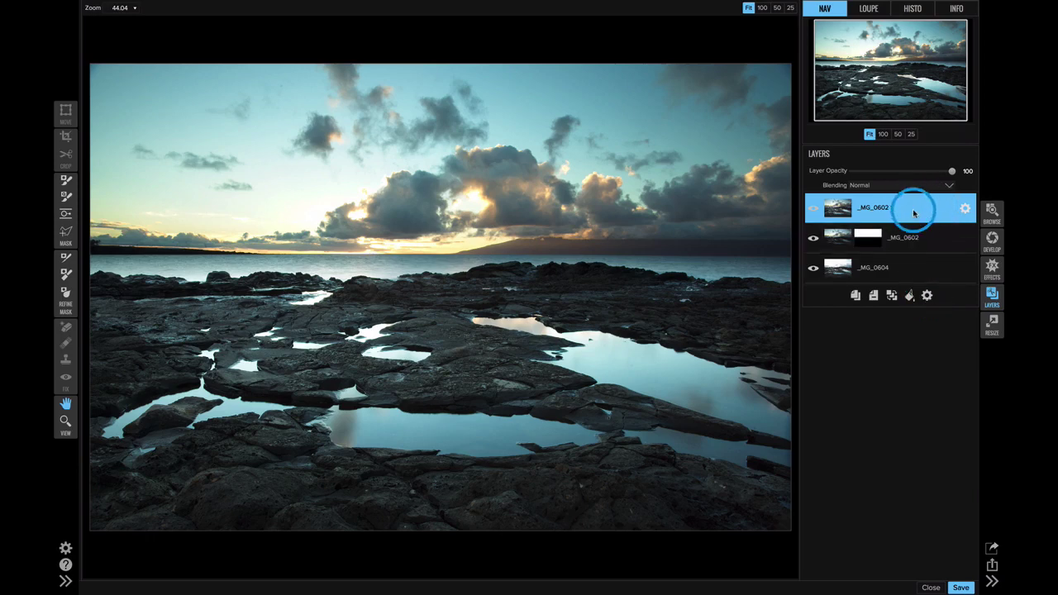
Step: Apply the Landscape Golden Hour Enhancer preset and raise Tone Enhancer Detail to 24
click(992, 267)
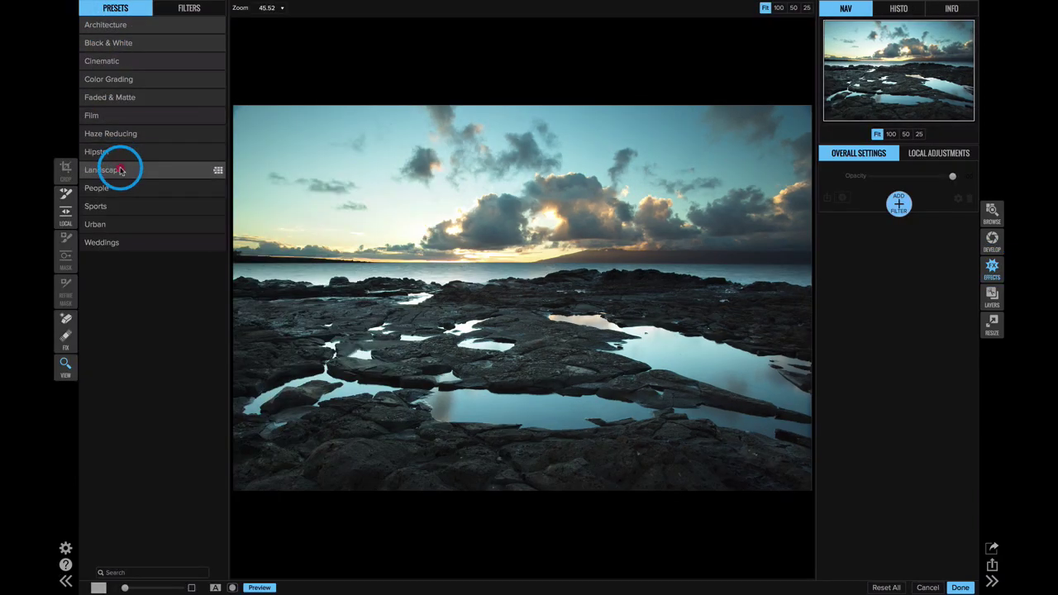
click(119, 169)
scroll(132, 224, down, 4)
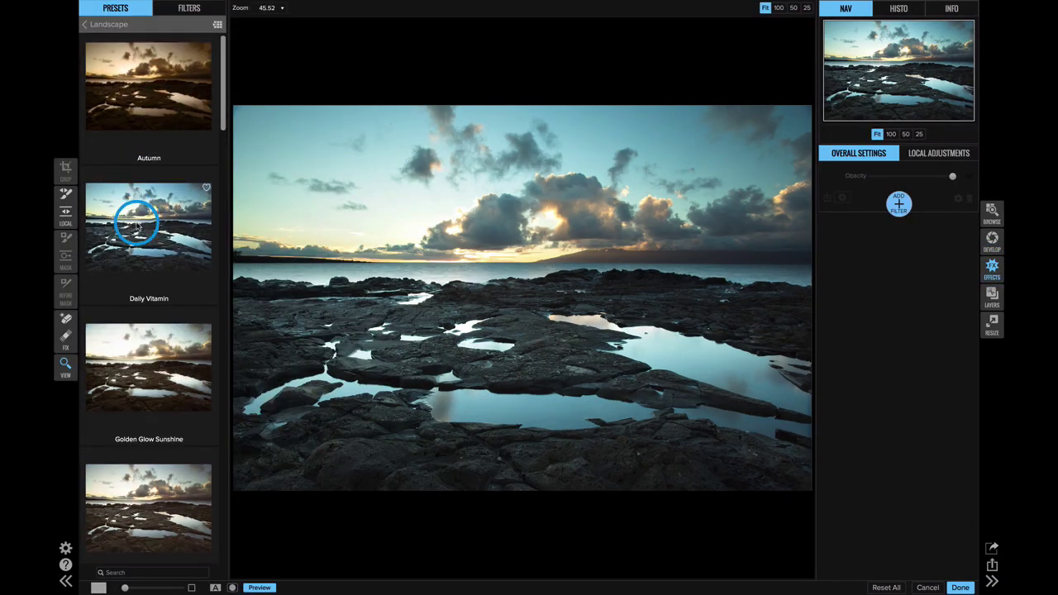
scroll(137, 225, down, 2)
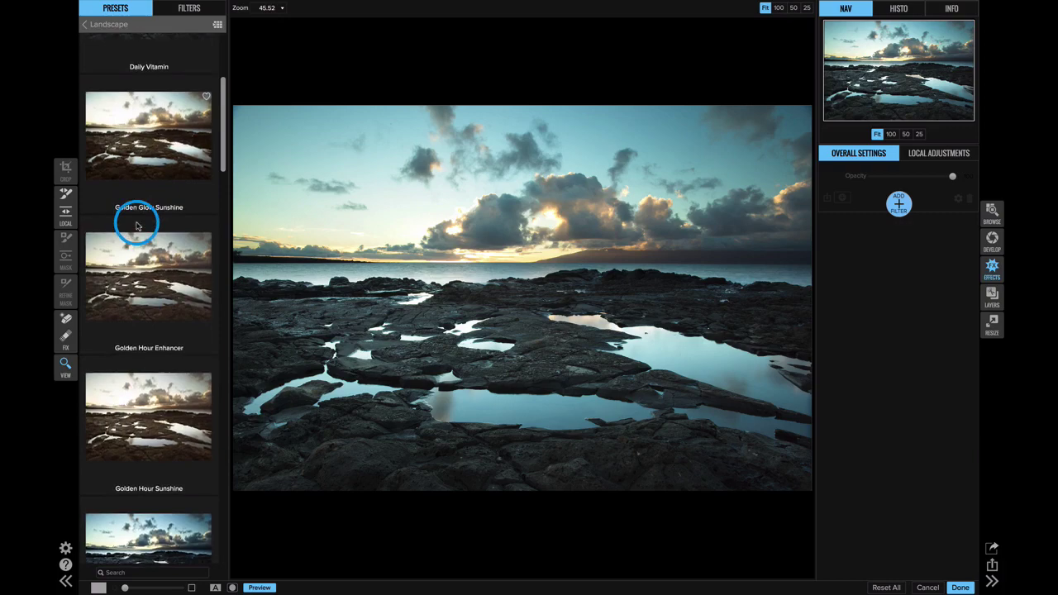
click(143, 293)
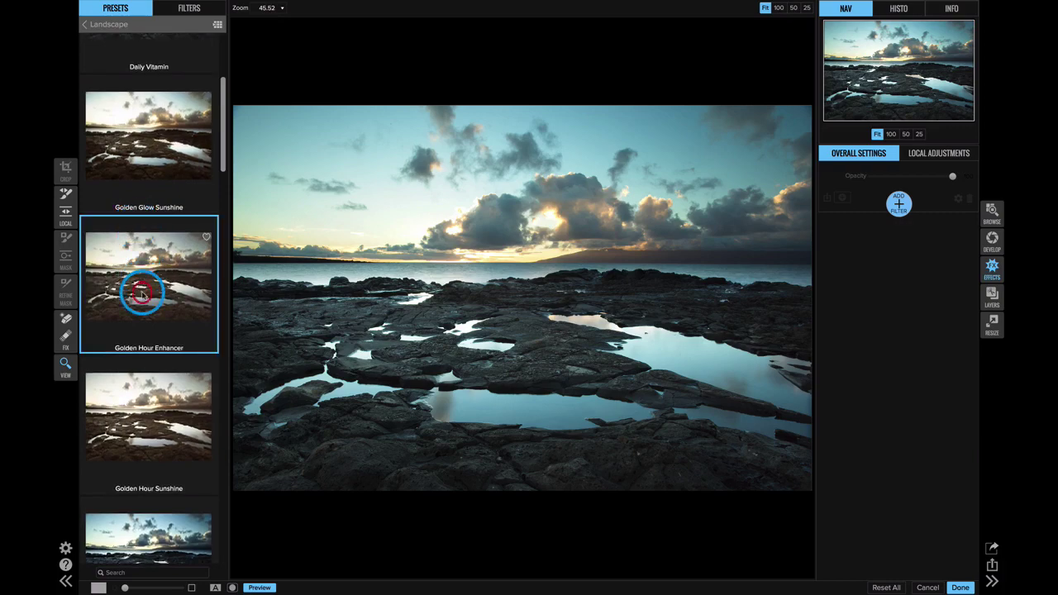
click(373, 409)
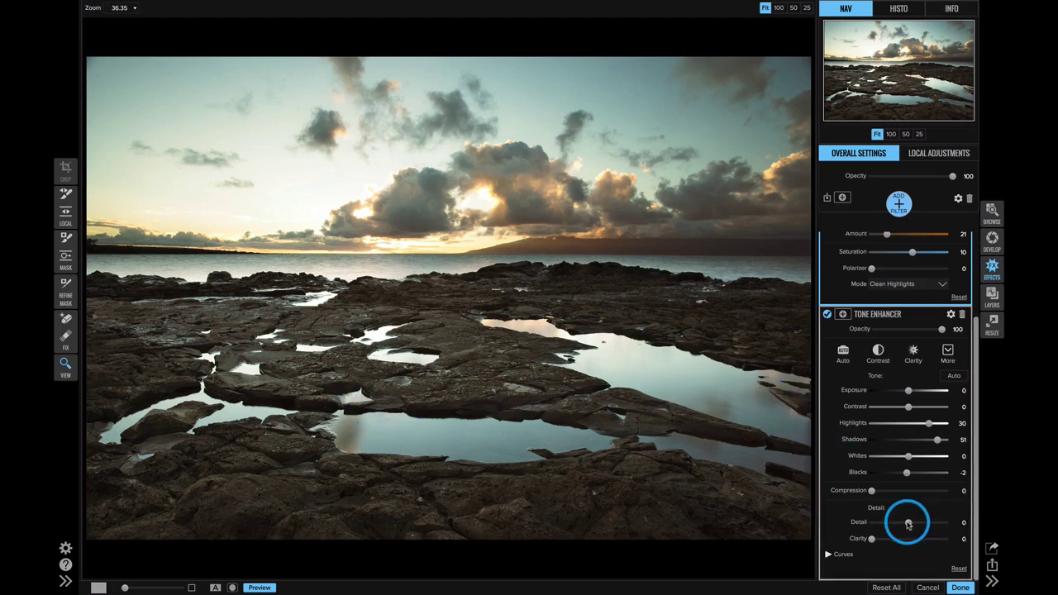
drag(908, 521, 927, 519)
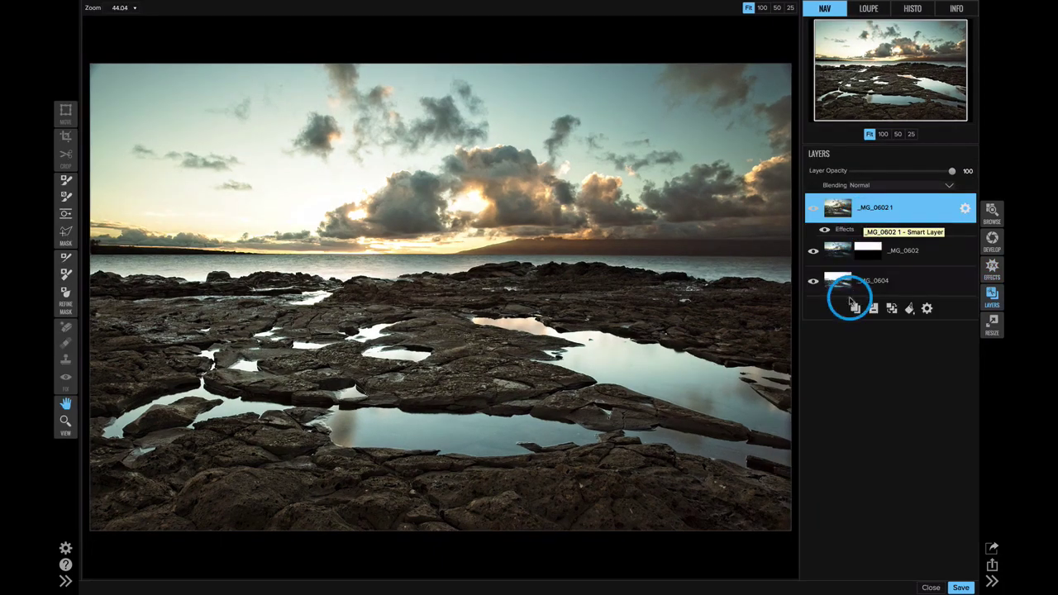
Step: Lower the Photo Filter hue from 42 to 22, then return to the Hawaii thumbnail grid
drag(846, 295, 845, 233)
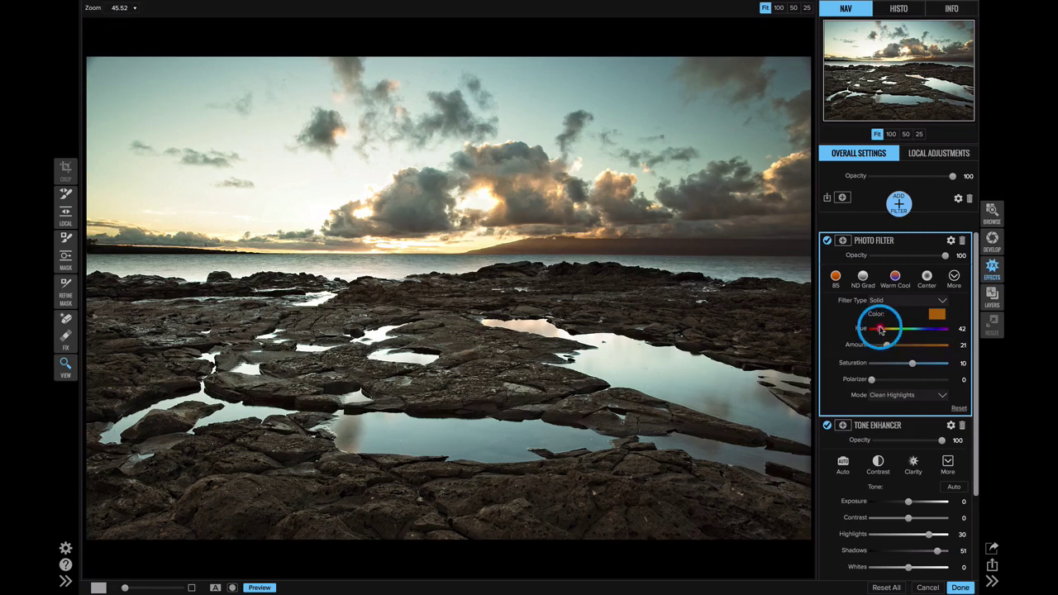
drag(880, 329, 876, 329)
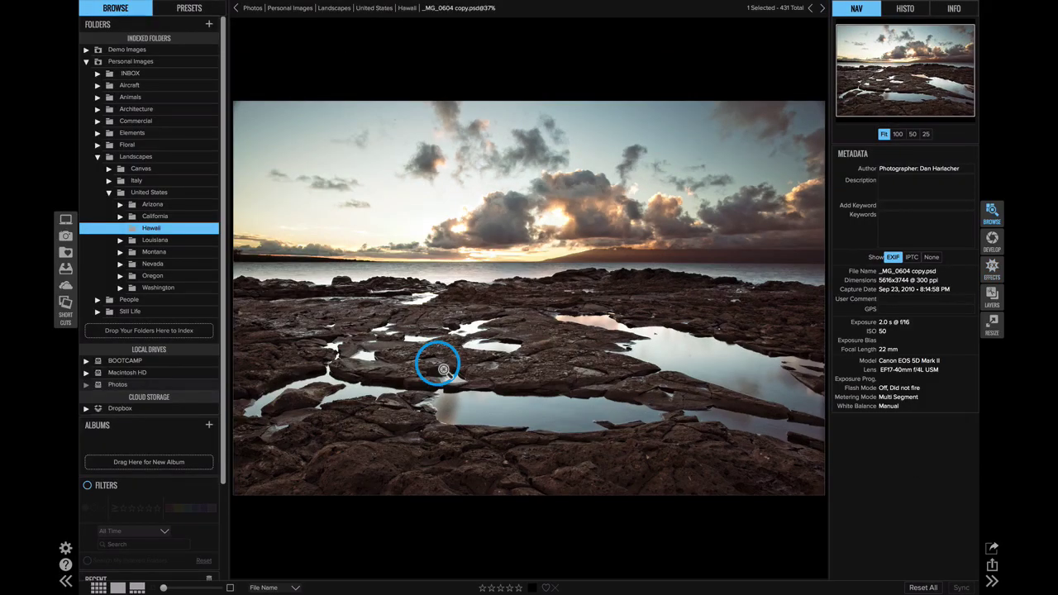
double_click(444, 369)
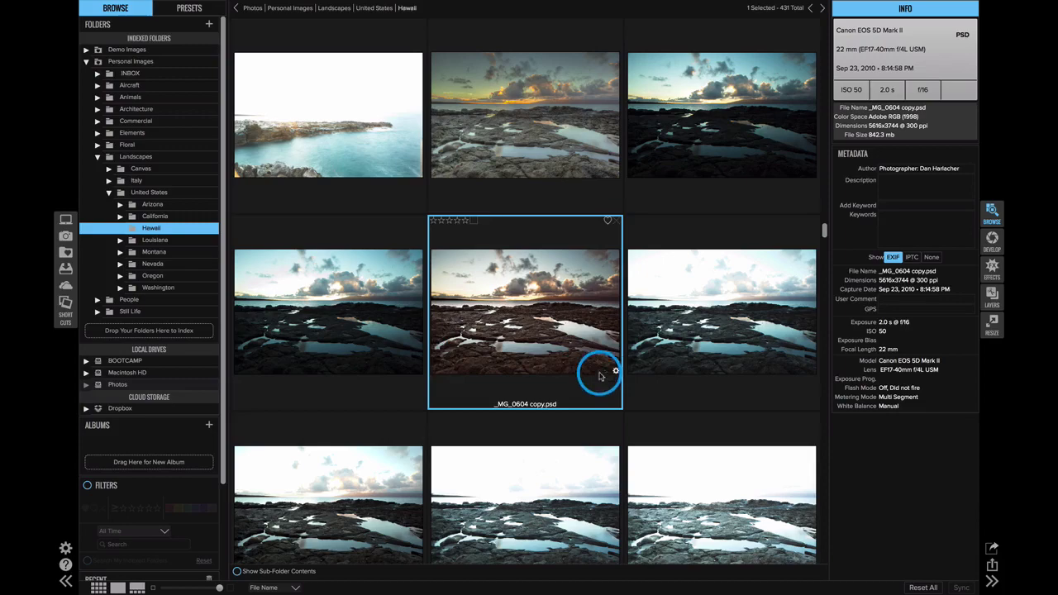